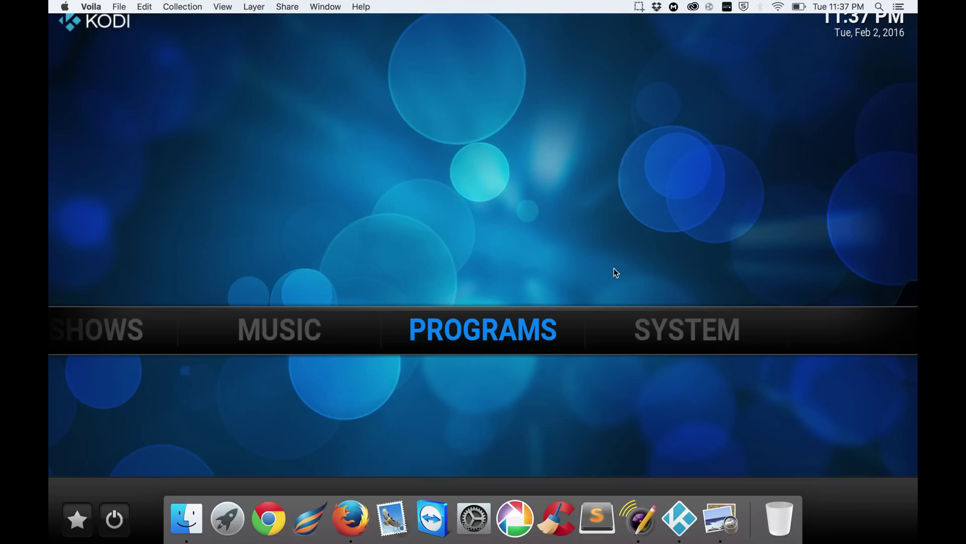
- Open the file manager in the System section and start adding a new file source
left_click(614, 268)
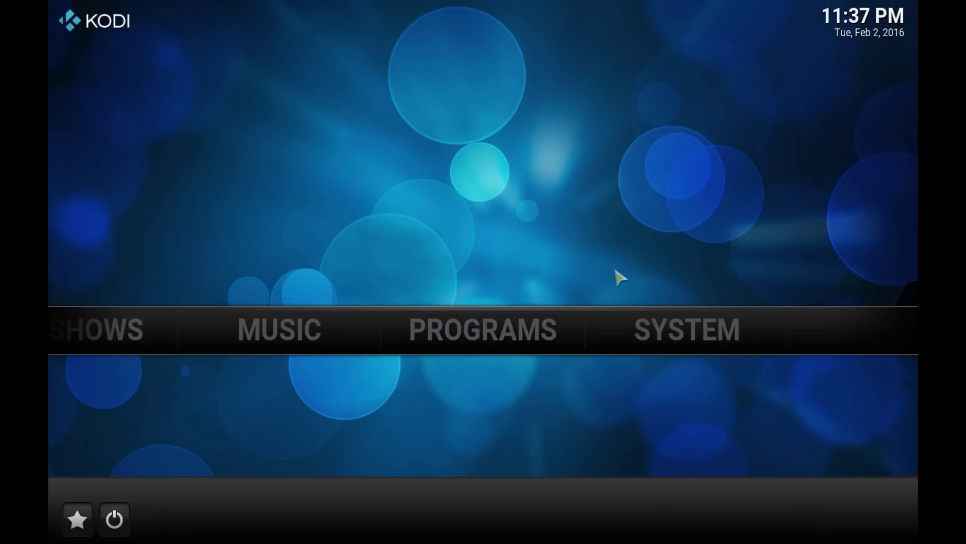
key("Right")
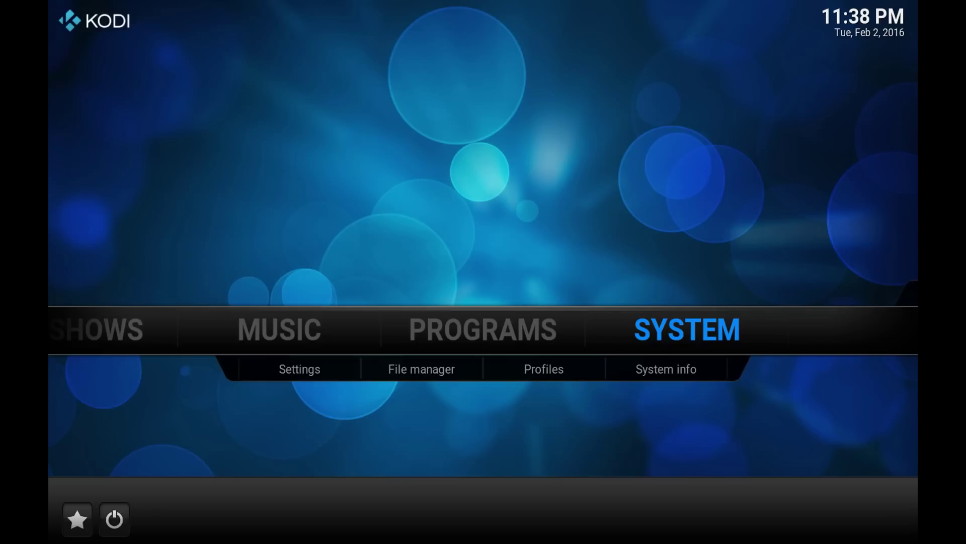
key("Down")
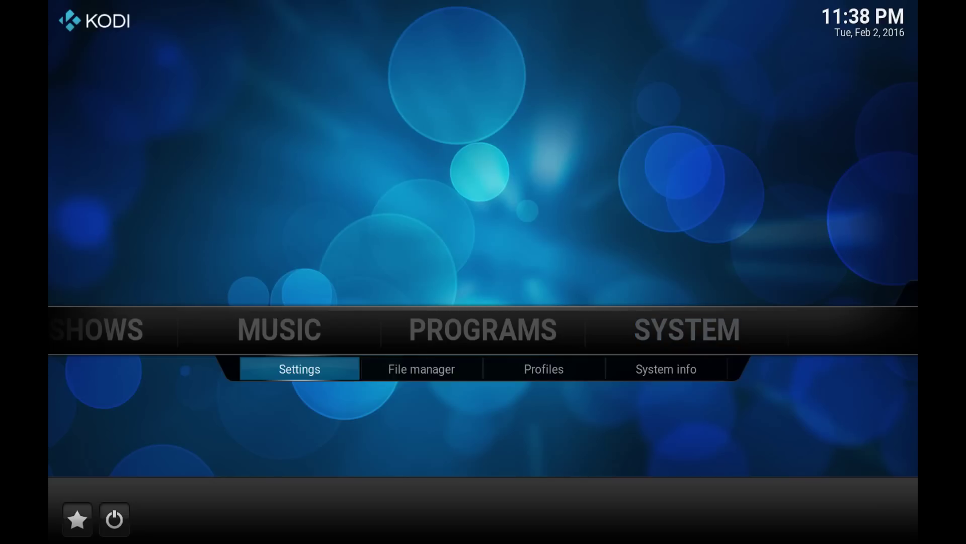
key("Right")
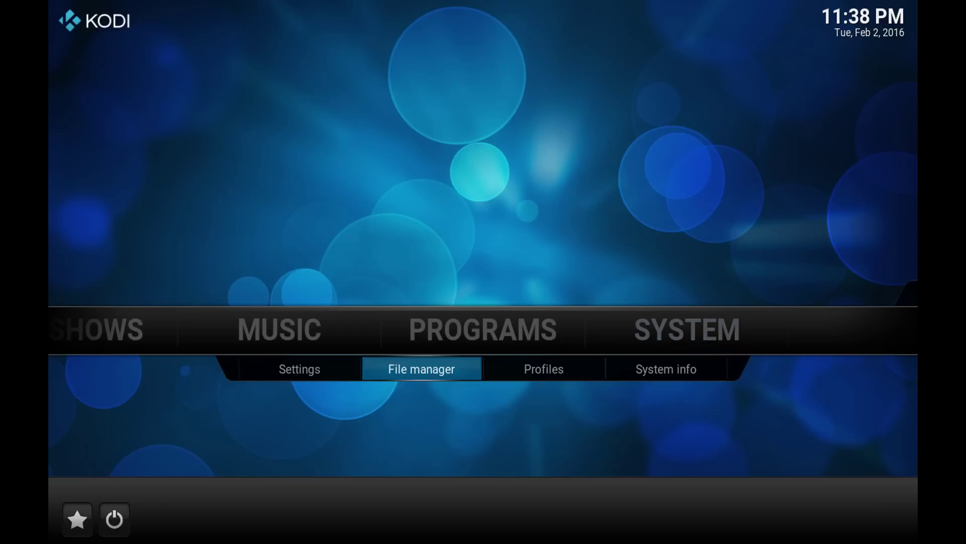
key("Return")
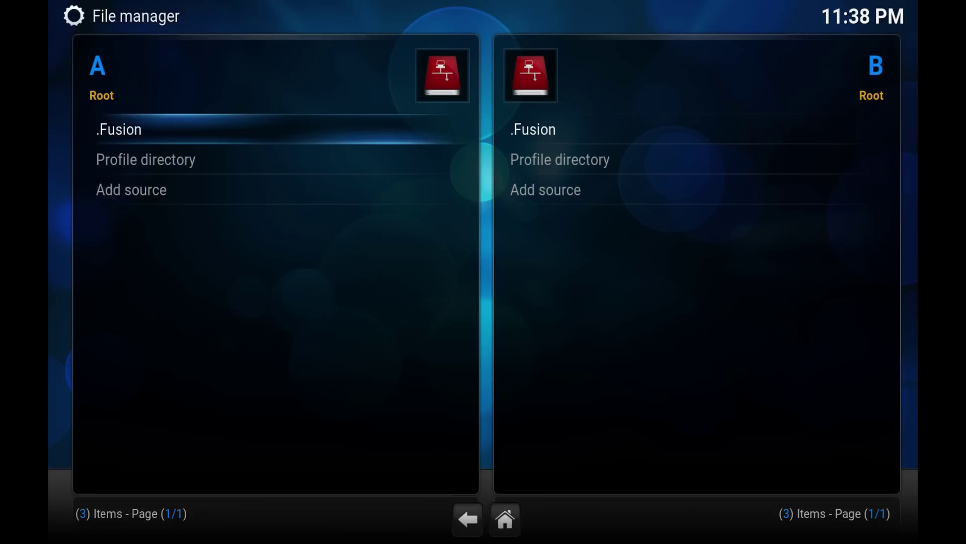
key("Down")
key("Down")
key("Return")
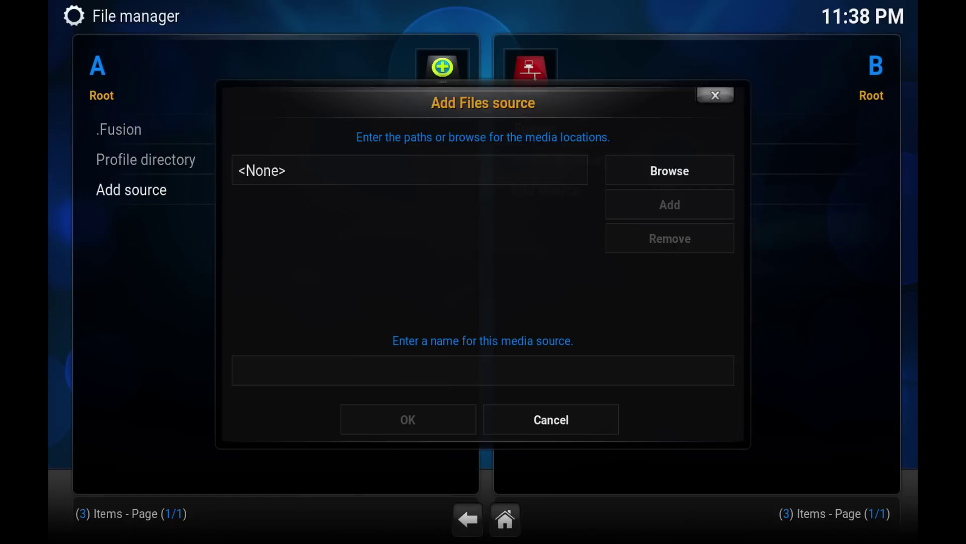
key("Down")
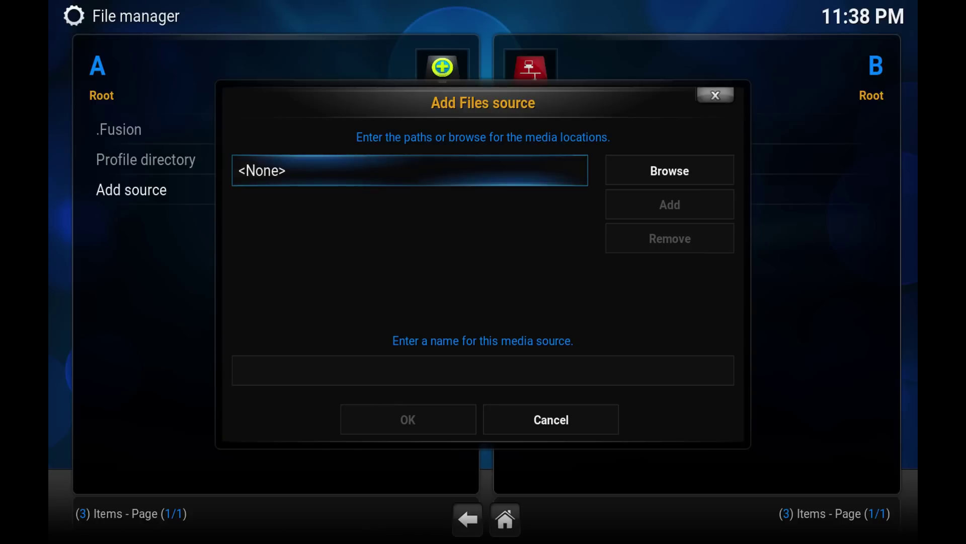
key("Return")
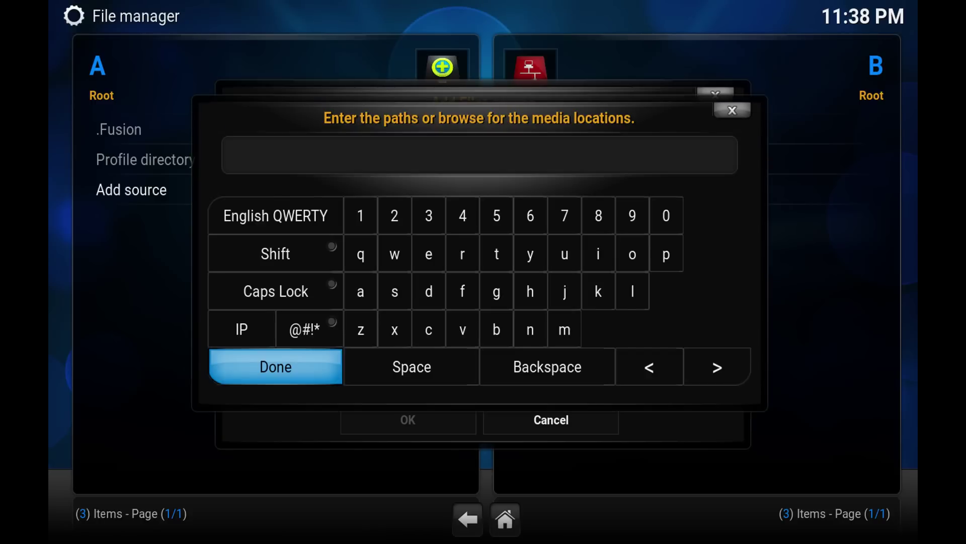
type("http:")
type("//")
type("kodi")
key("BackSpace")
key("BackSpace")
key("BackSpace")
key("BackSpace")
type("film")
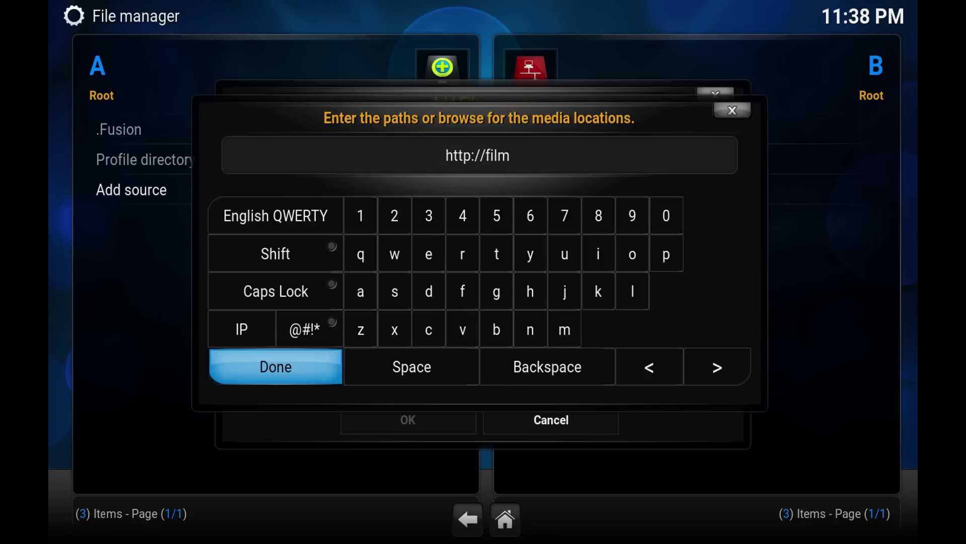
type("kodi.com/")
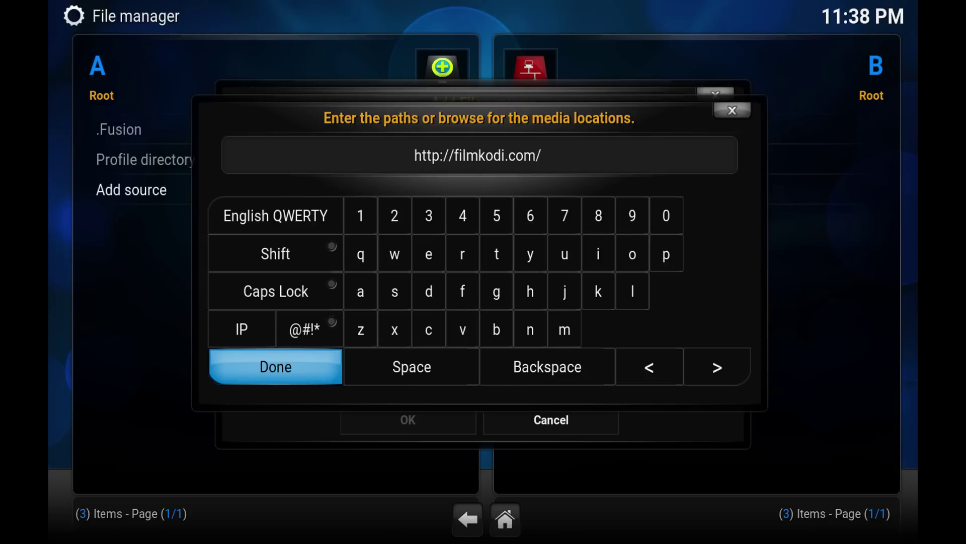
type("repository")
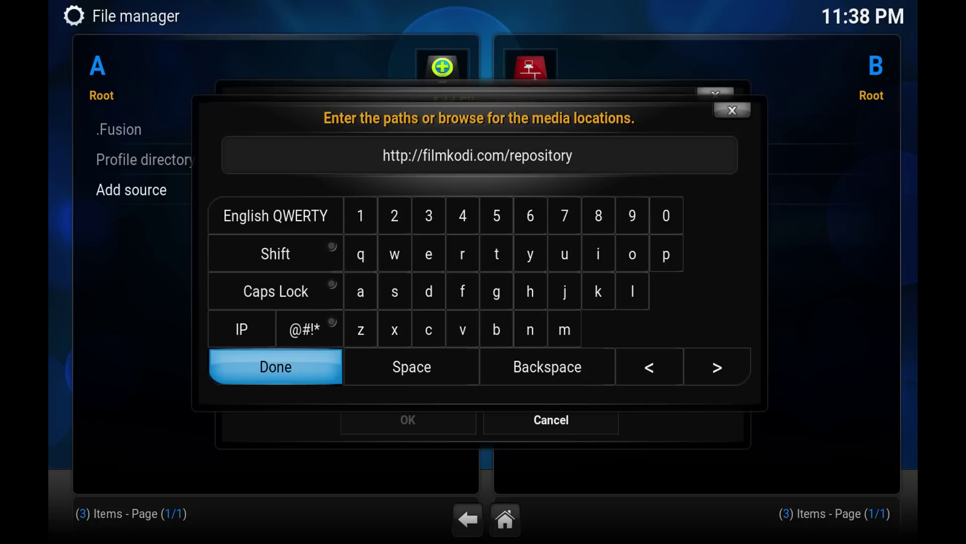
key("Return")
- Name the media source .FilmKodi and save it
left_click(482, 370)
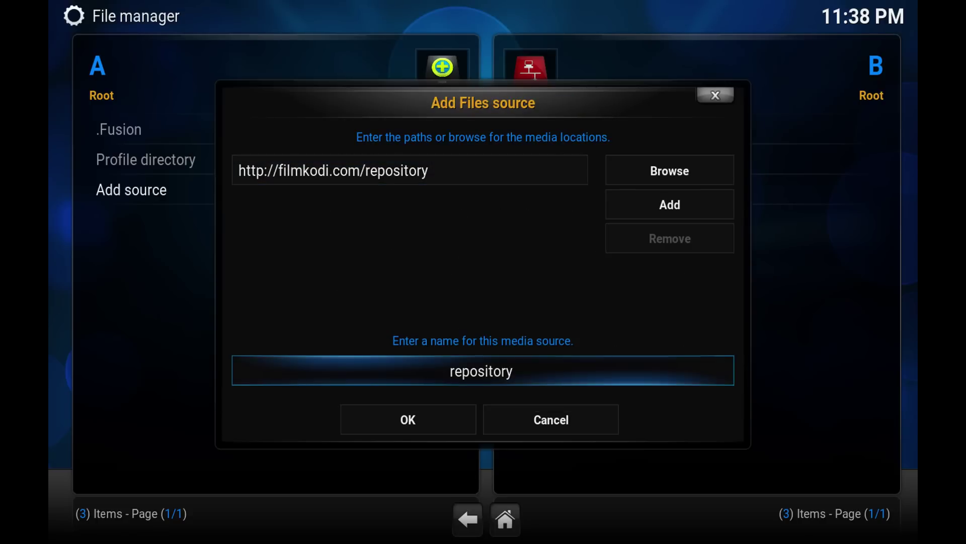
key("BackSpace")
key("BackSpace")
key("BackSpace")
key("BackSpace")
key("BackSpace")
key("BackSpace")
key("BackSpace")
key("BackSpace")
key("BackSpace")
key("BackSpace")
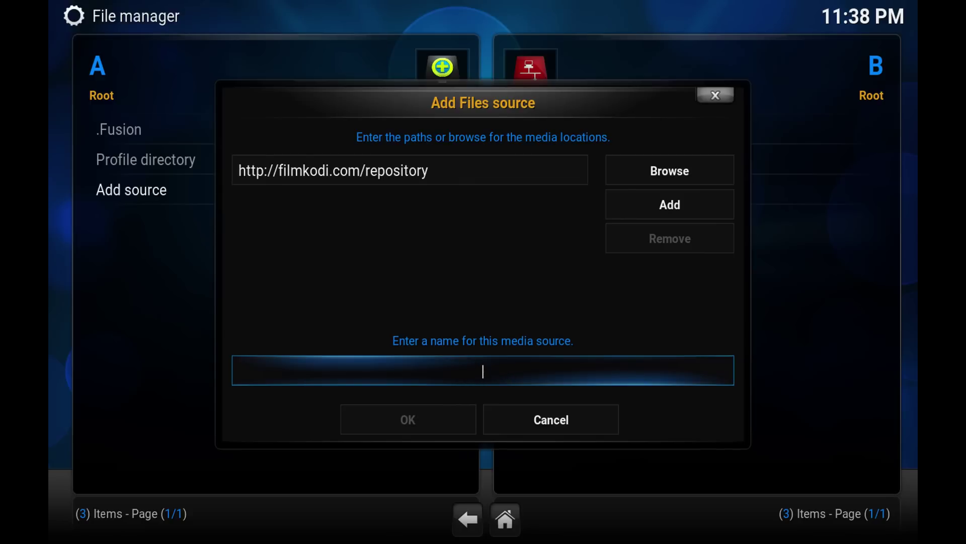
type(".FilmKodi")
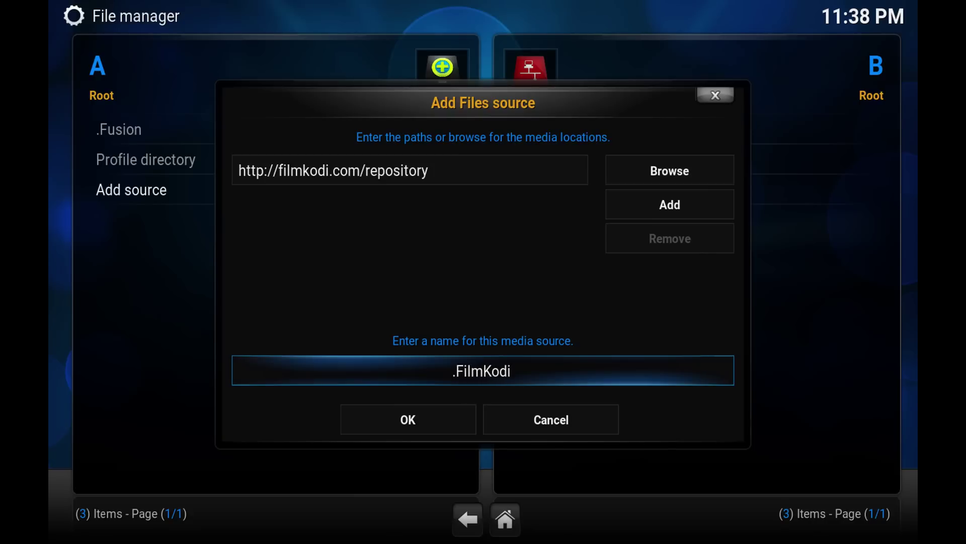
key("Down")
key("Return")
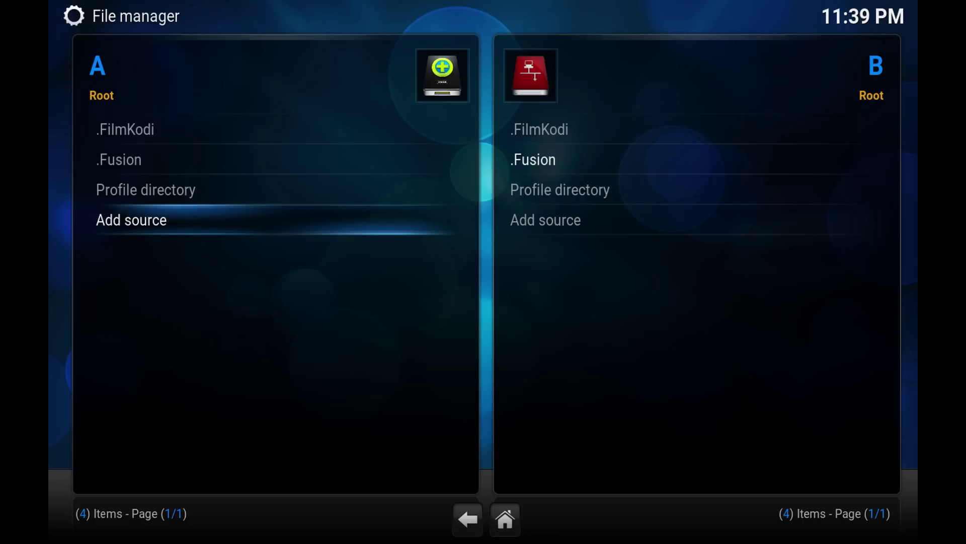
- Leave the file manager and open the Add-ons section of the system settings
key("Escape")
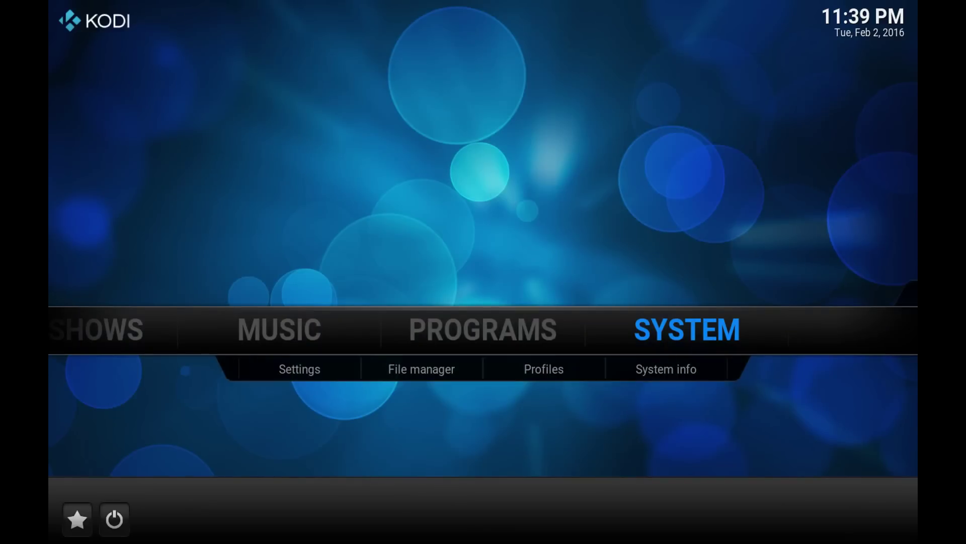
key("Down")
key("Left")
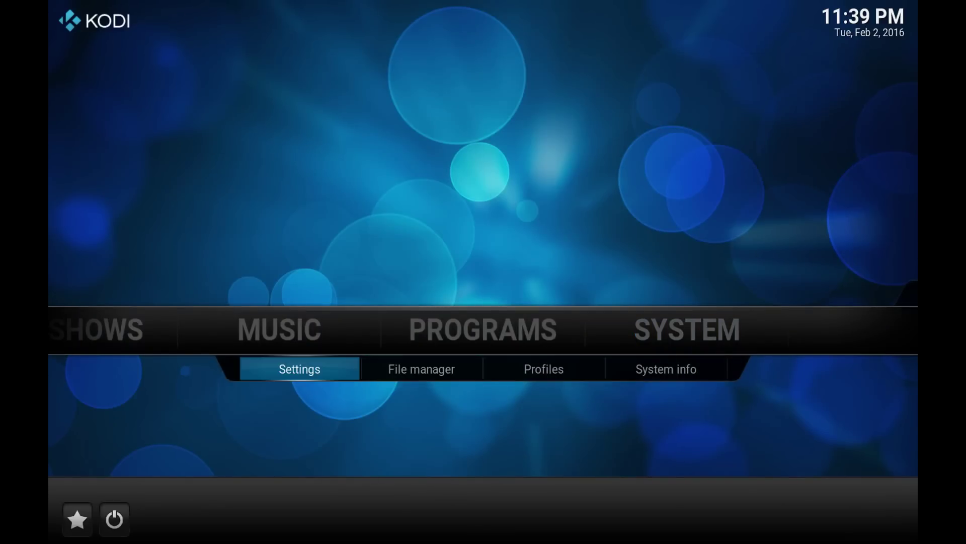
key("Up")
key("Right")
key("Left")
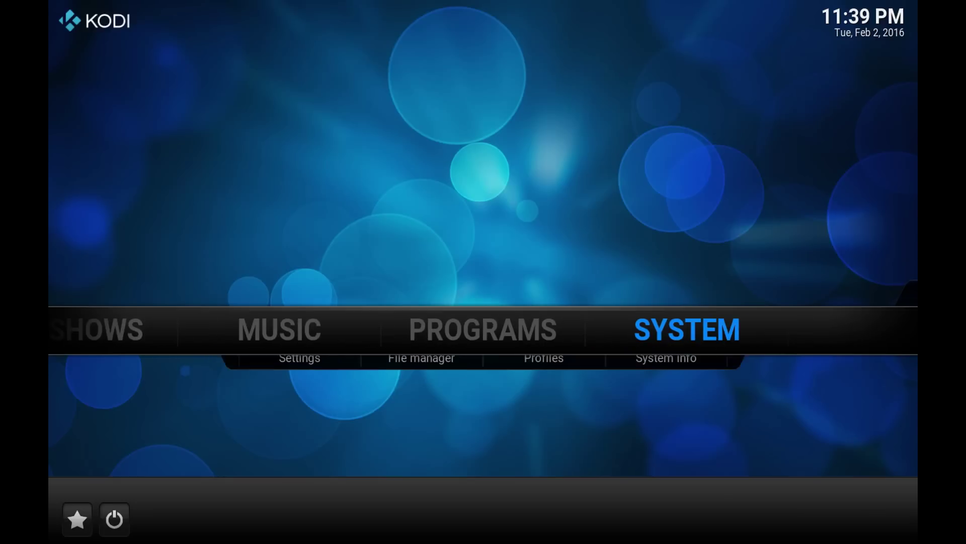
key("Return")
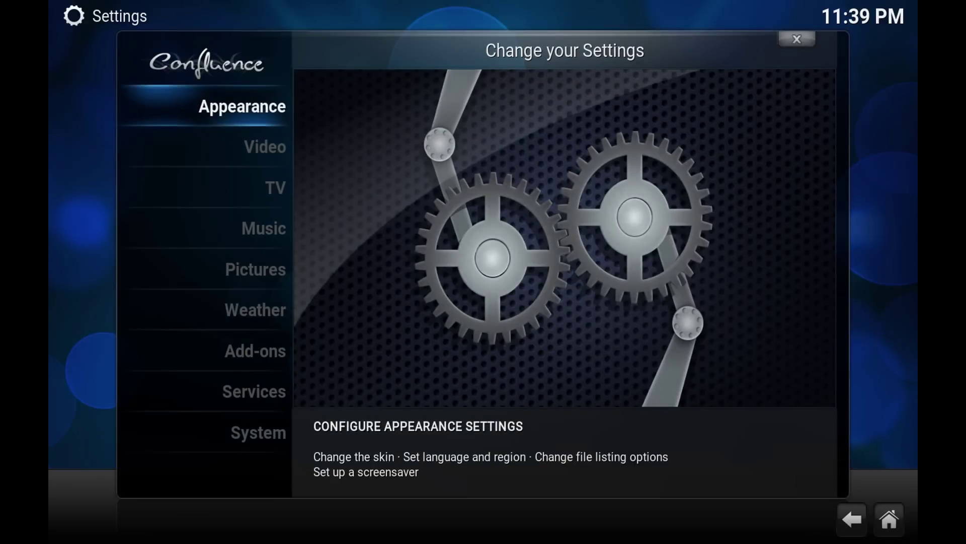
key("Down")
key("Down")
key("Down")
key("Down")
key("Down")
key("Down")
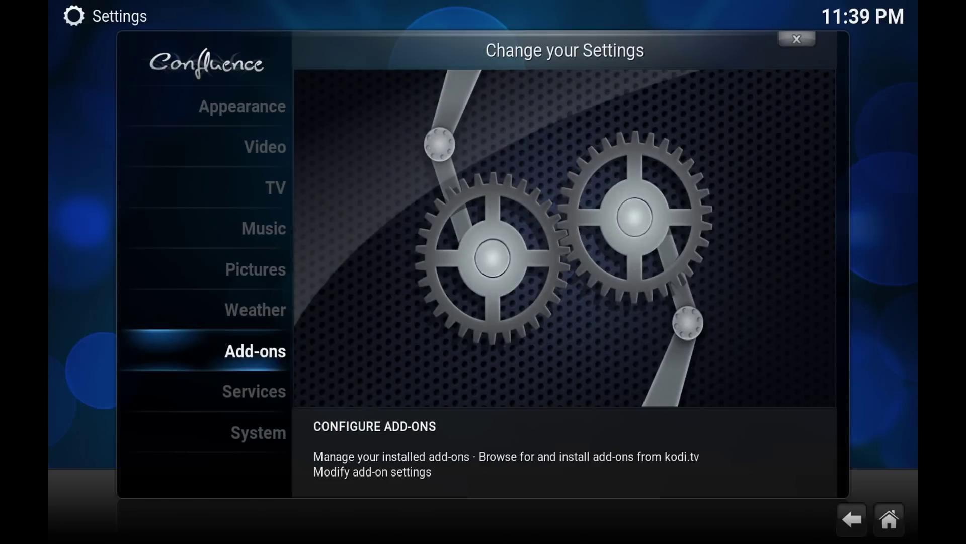
key("Return")
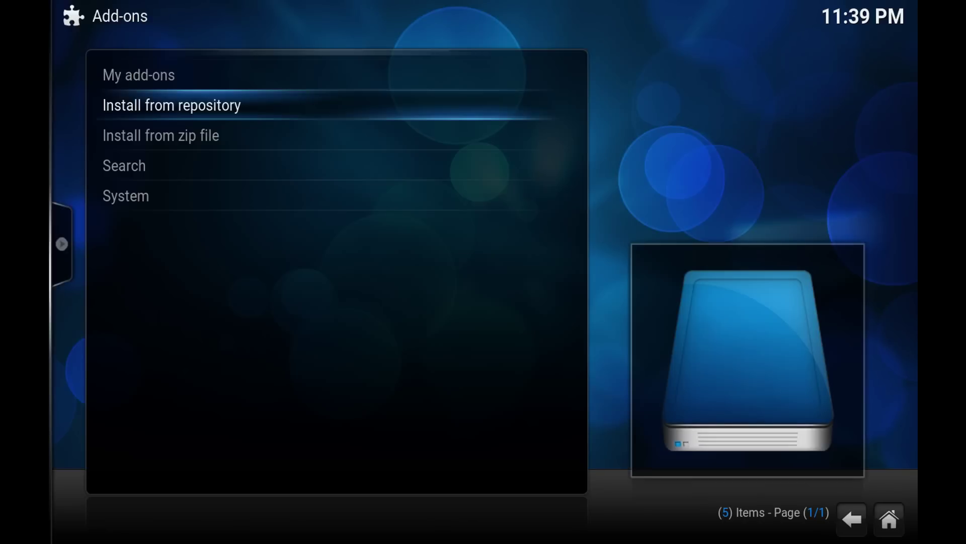
- Install the add-on repository from the zip file repository.filmkodi.com.zip in the .FilmKodi source
key("Down")
key("Return")
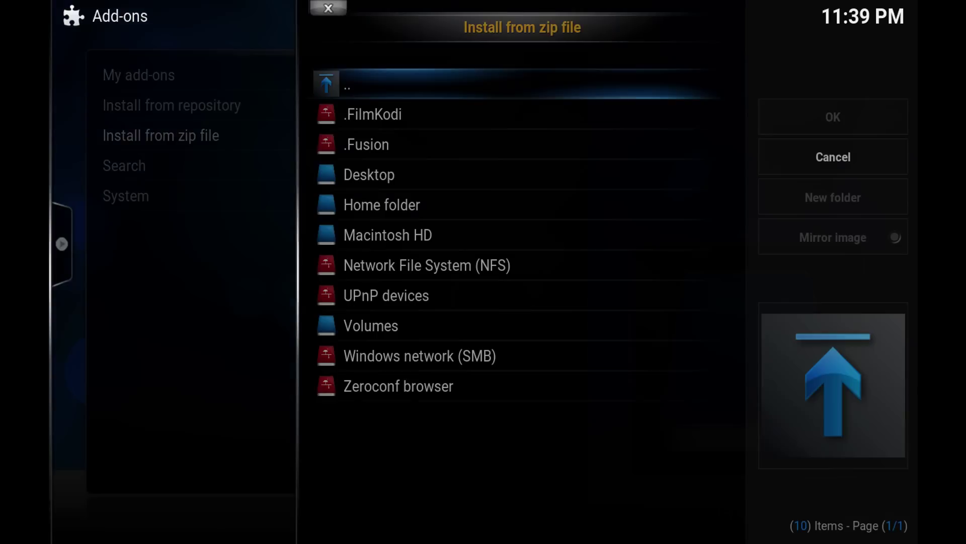
key("Return")
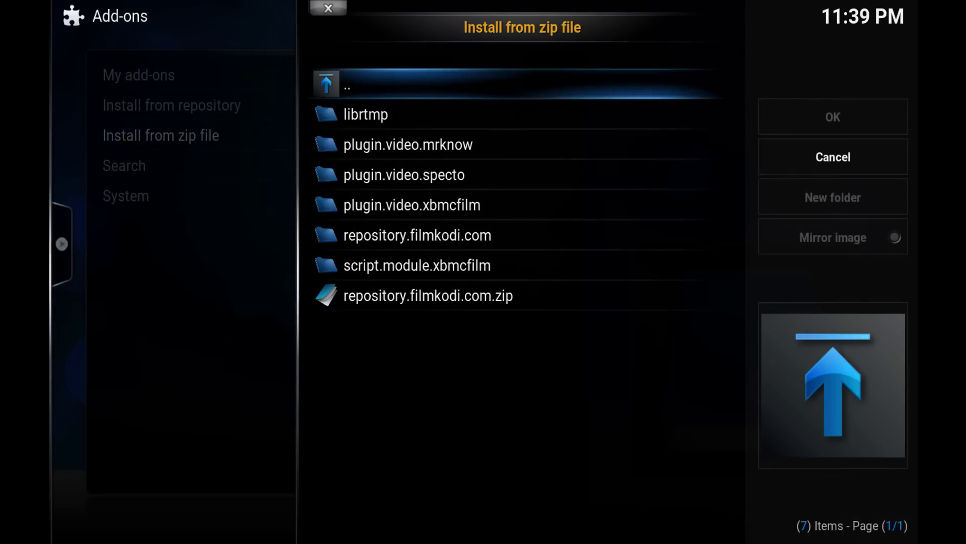
left_click(428, 296)
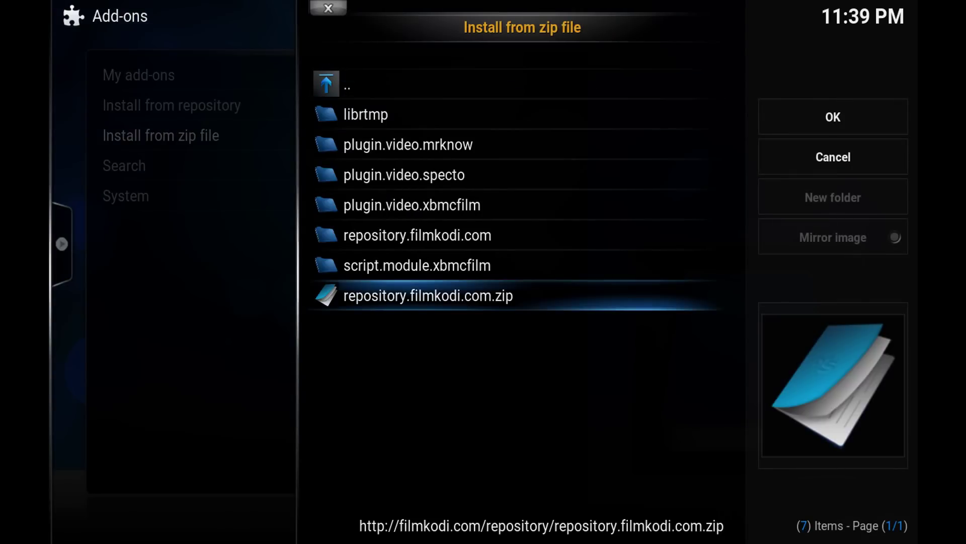
key("Return")
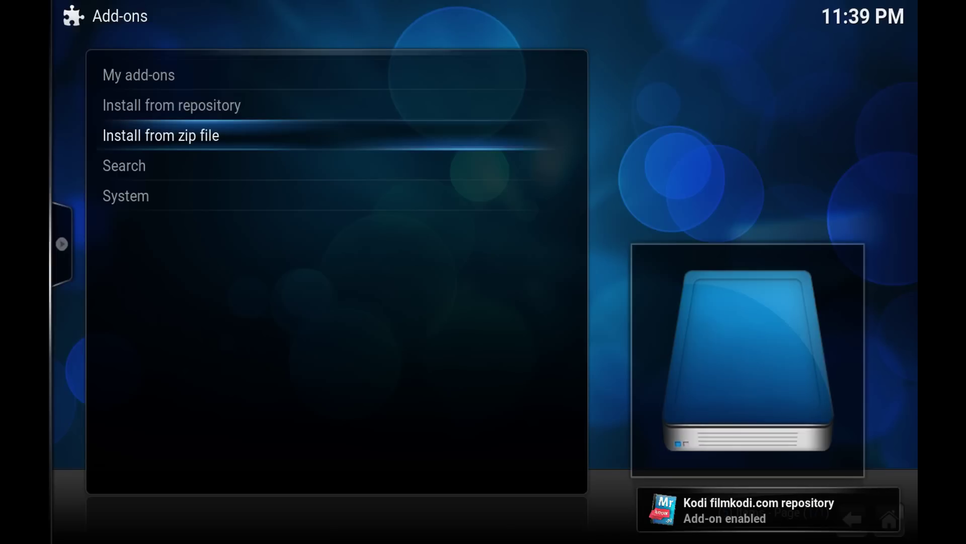
- Browse the video add-ons offered by the Kodi filmkodi.com repository for installation
key("Up")
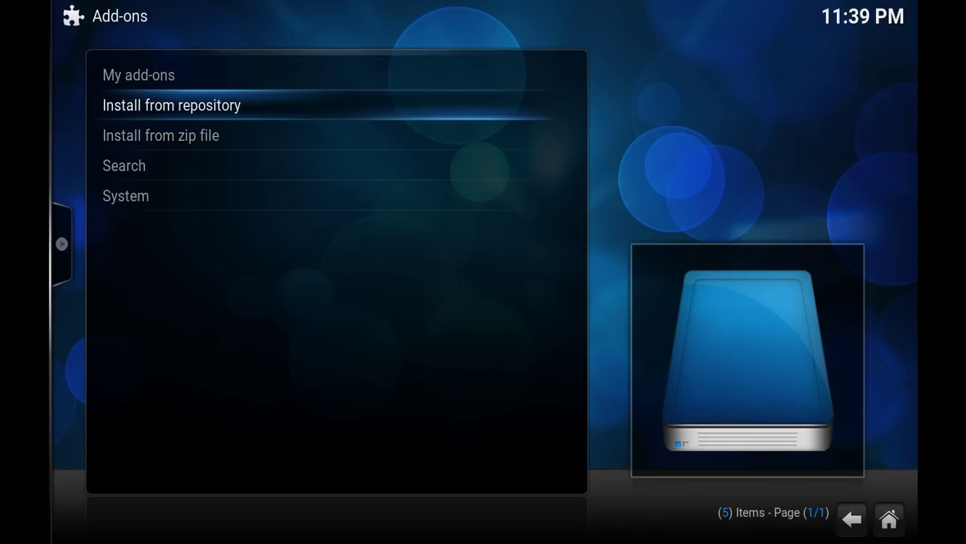
key("Return")
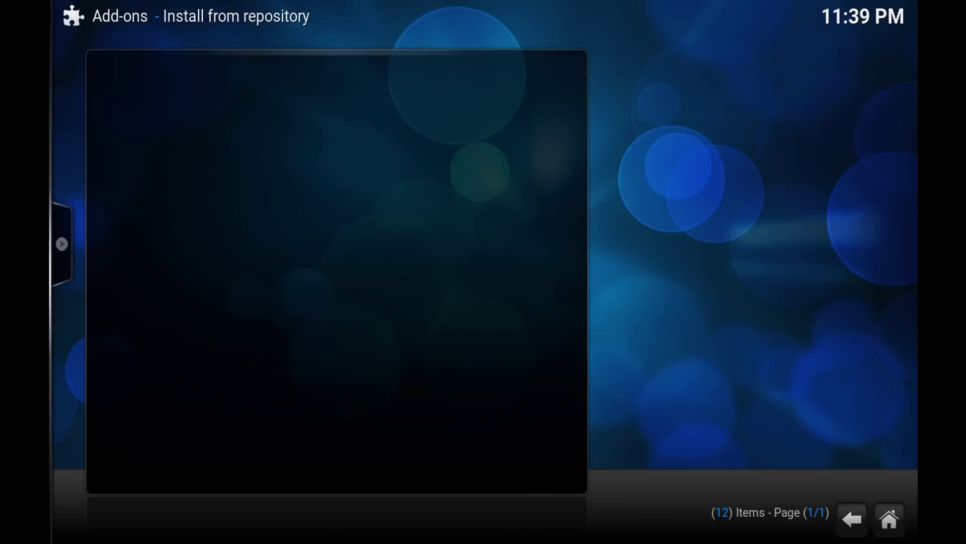
key("Up")
key("Up")
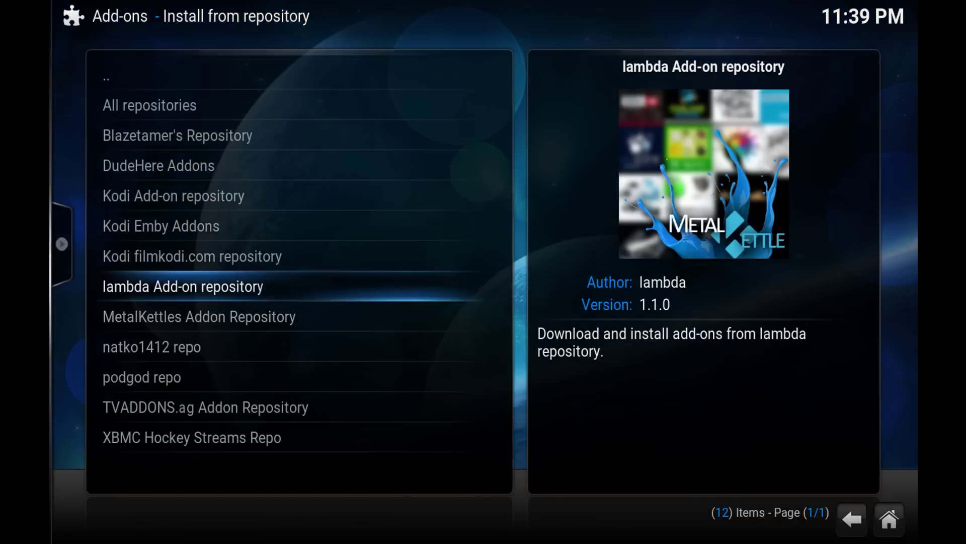
key("Up")
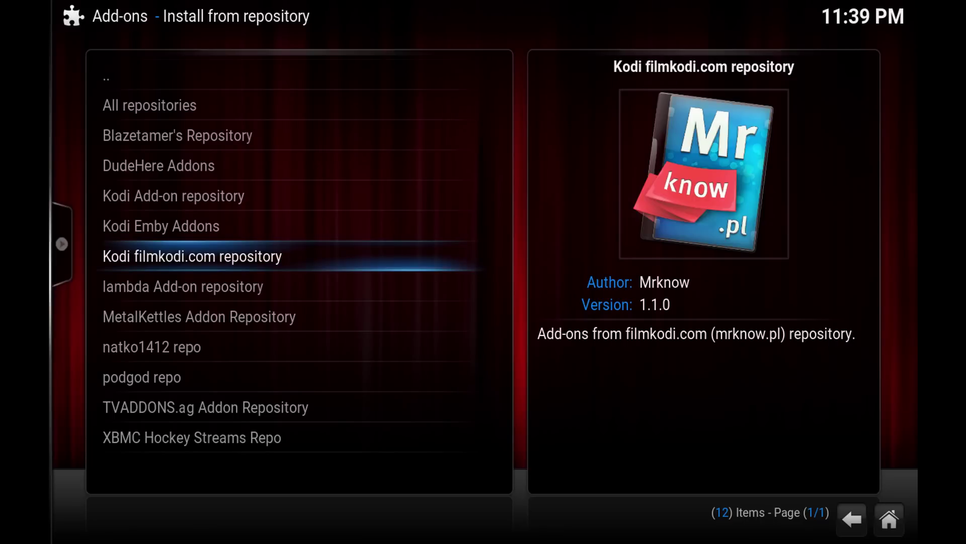
key("Return")
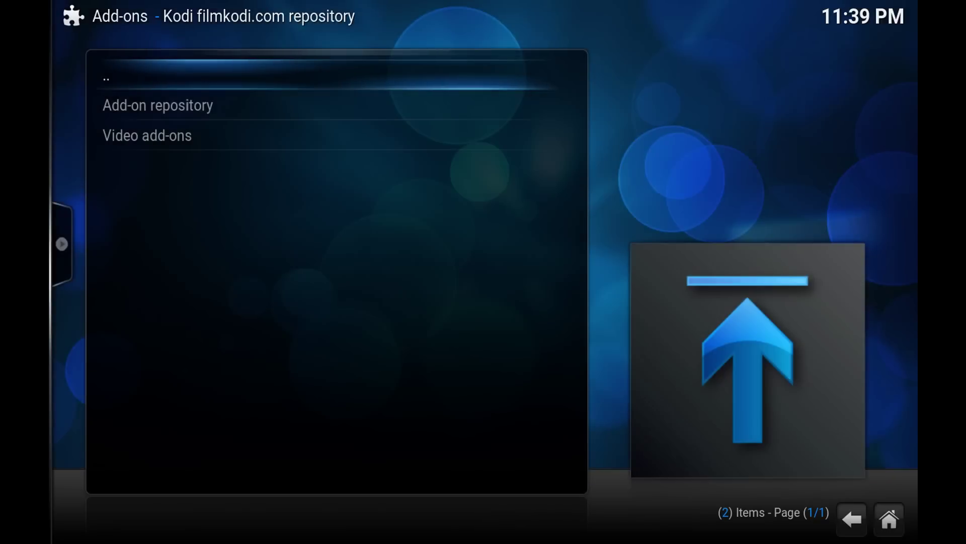
key("Down")
key("Down")
key("Return")
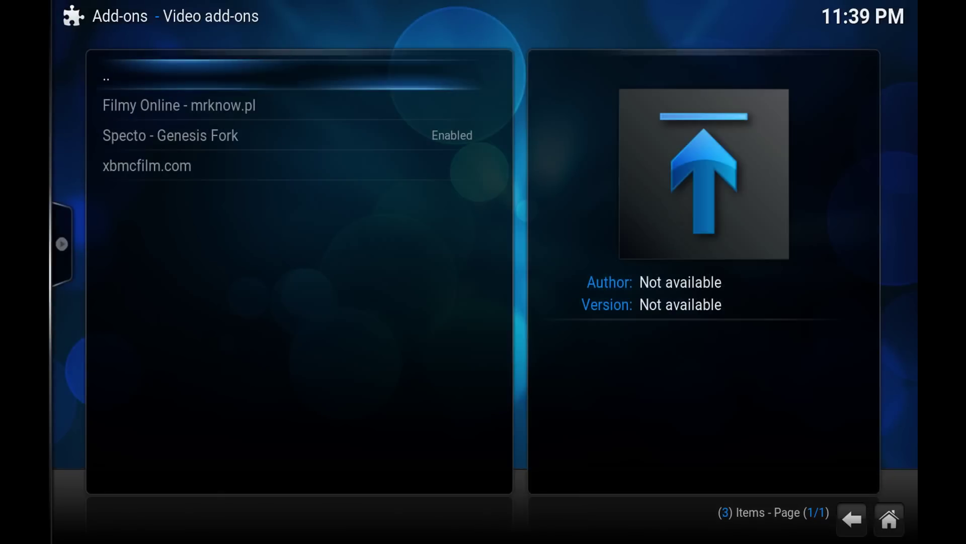
- Examine the add-on information and available actions of Specto - Genesis Fork, and close it
key("Down")
key("Down")
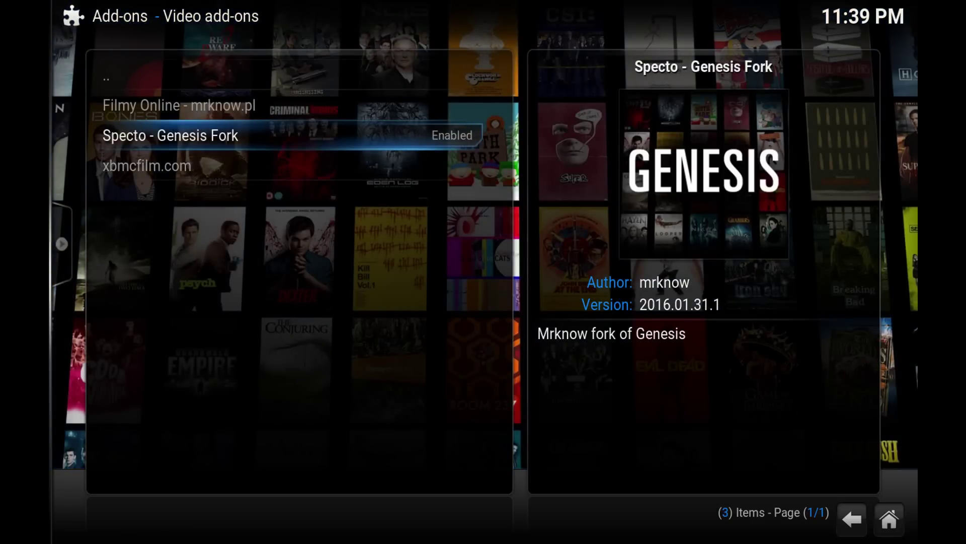
key("Return")
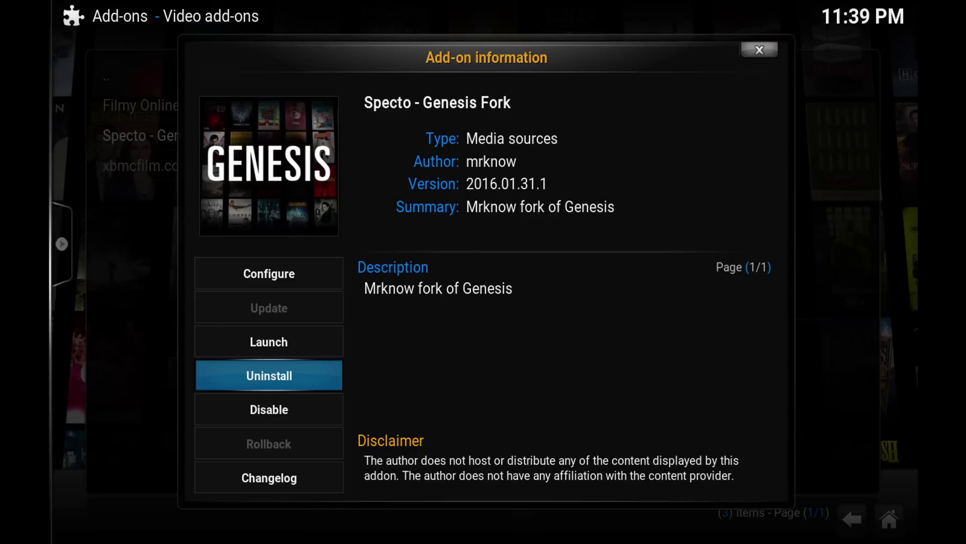
key("Up")
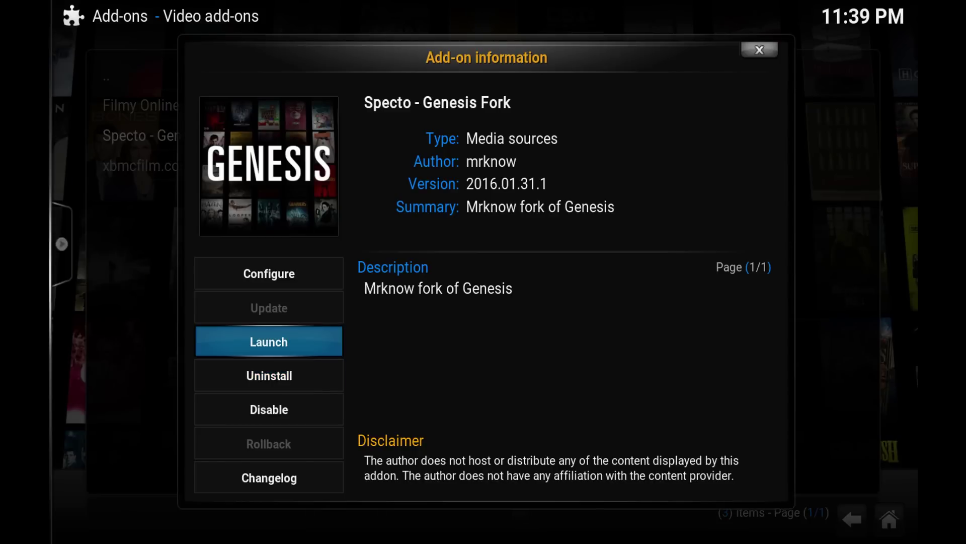
key("Down")
key("Up")
key("Escape")
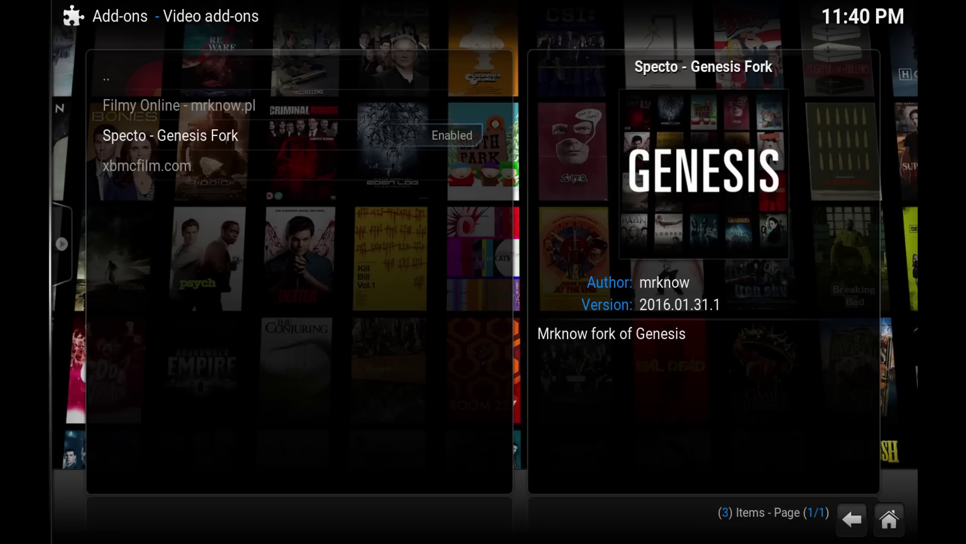
- Leave the repository's add-on listing and the settings, returning to the home screen
key("BackSpace")
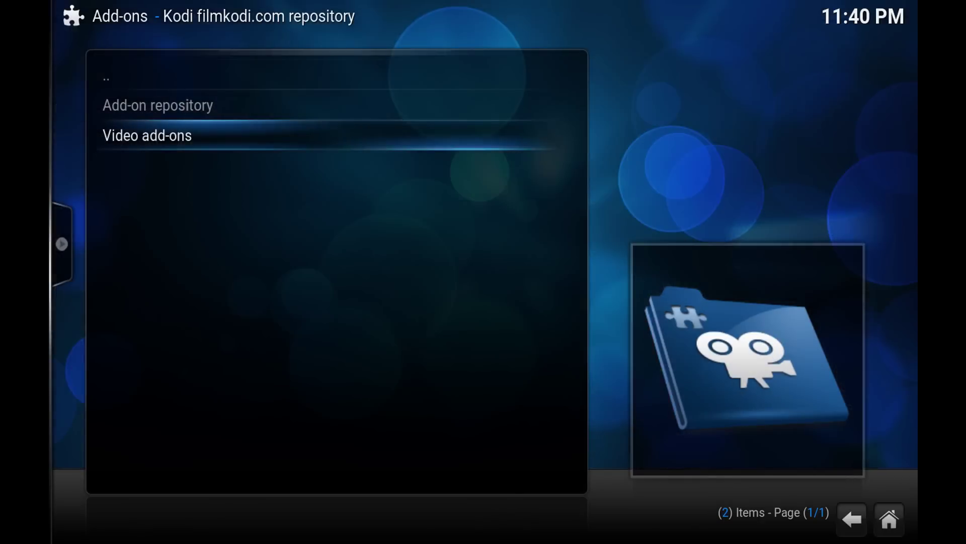
key("Escape")
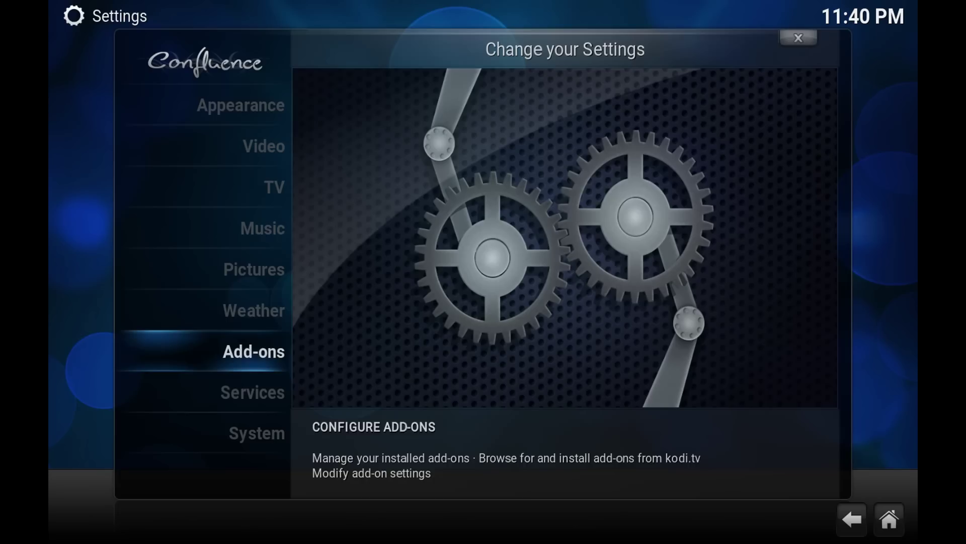
key("Escape")
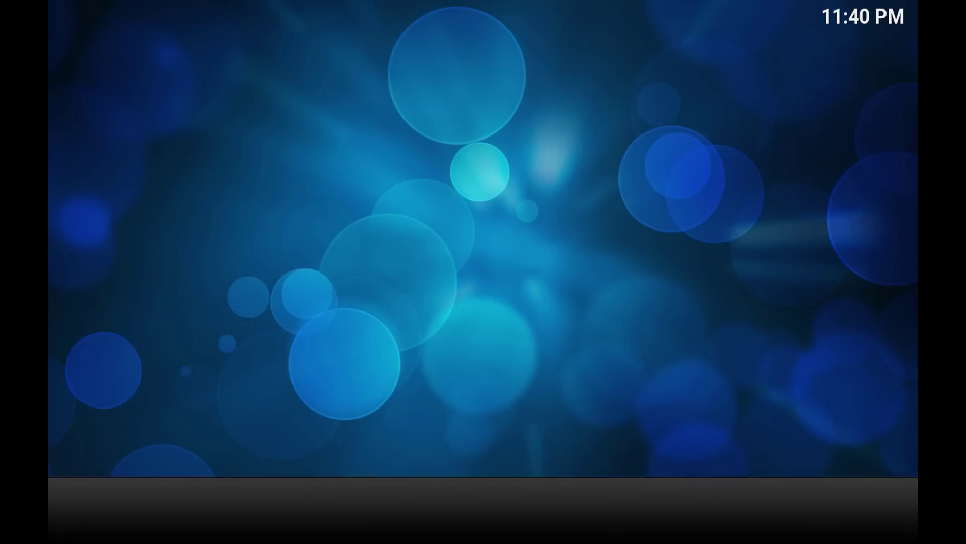
- Open the list of installed video add-ons from the Videos section of the home screen
key("Right")
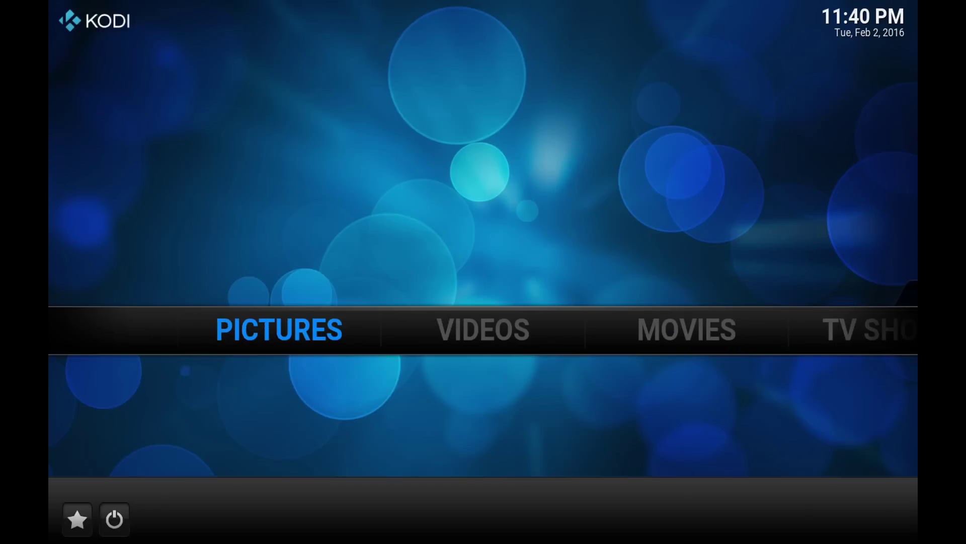
key("Right")
key("Down")
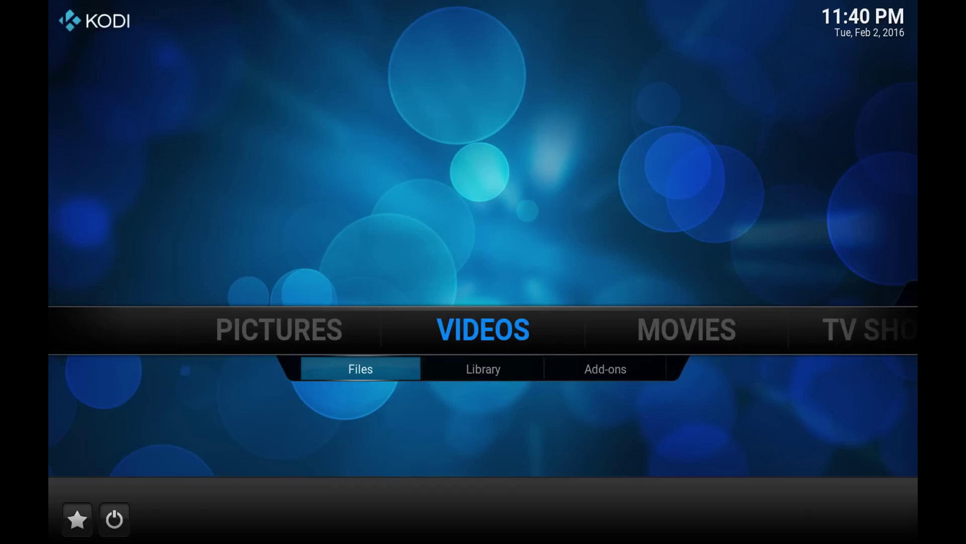
key("Right")
key("Right")
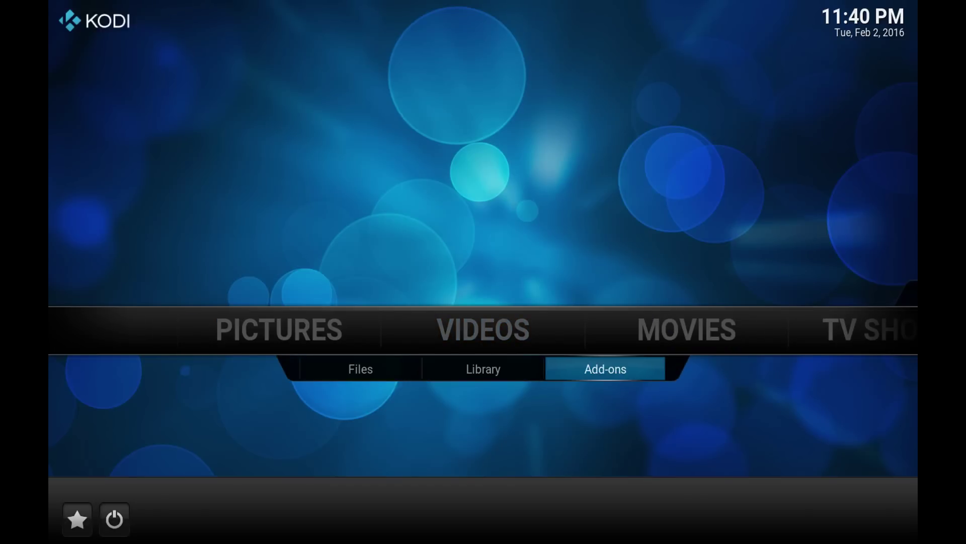
key("Return")
- Launch the Specto - Genesis Fork add-on from the installed video add-ons
key("Down")
key("Down")
key("Down")
key("Down")
key("Down")
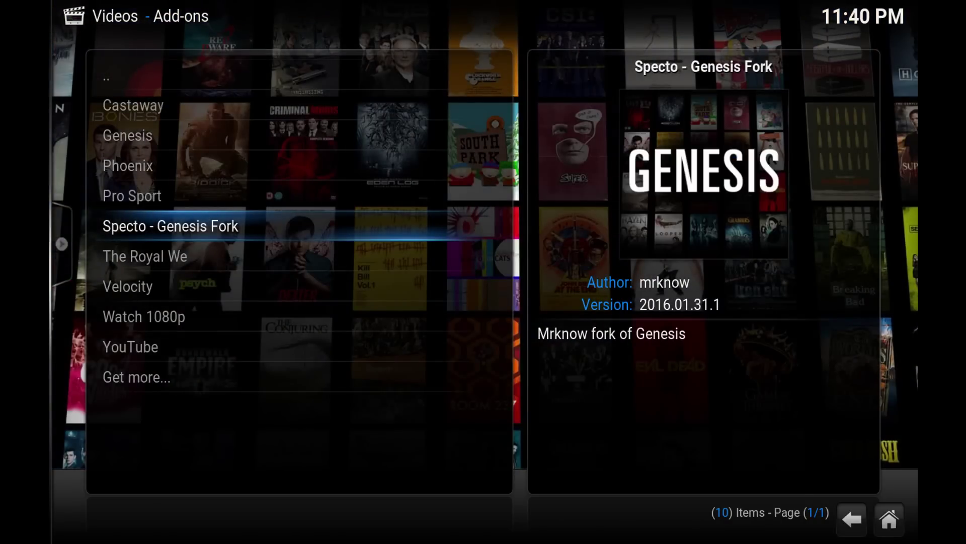
key("Return")
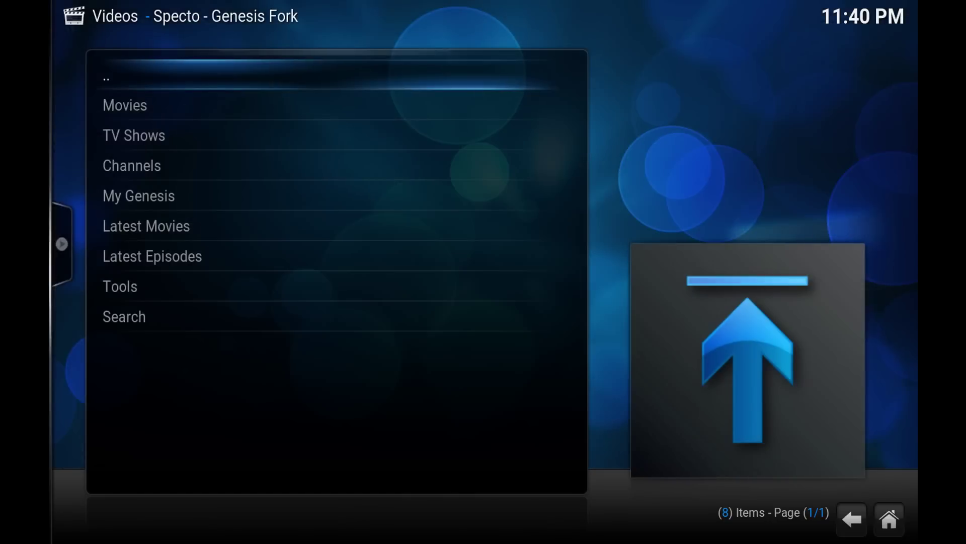
- Open the TV Shows category of Specto - Genesis Fork
key("Down")
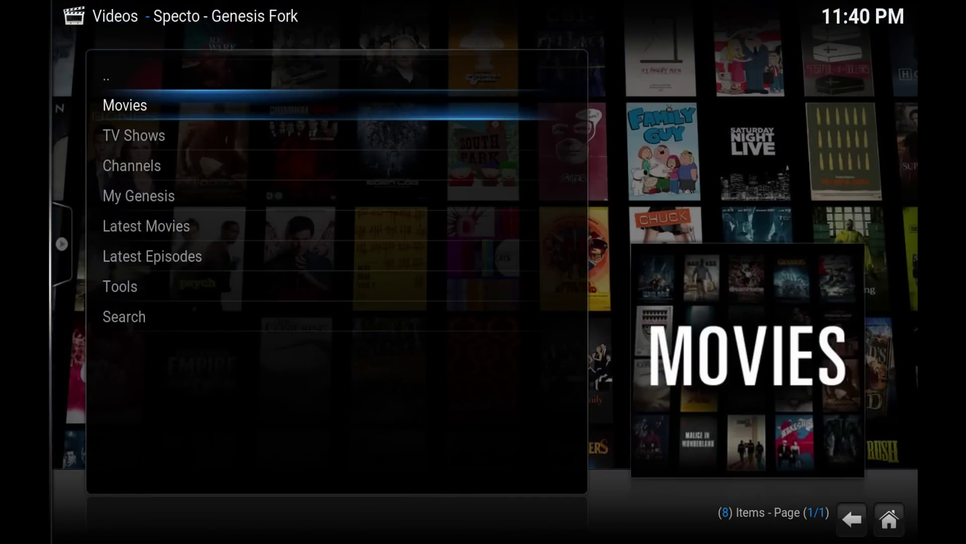
key("Down")
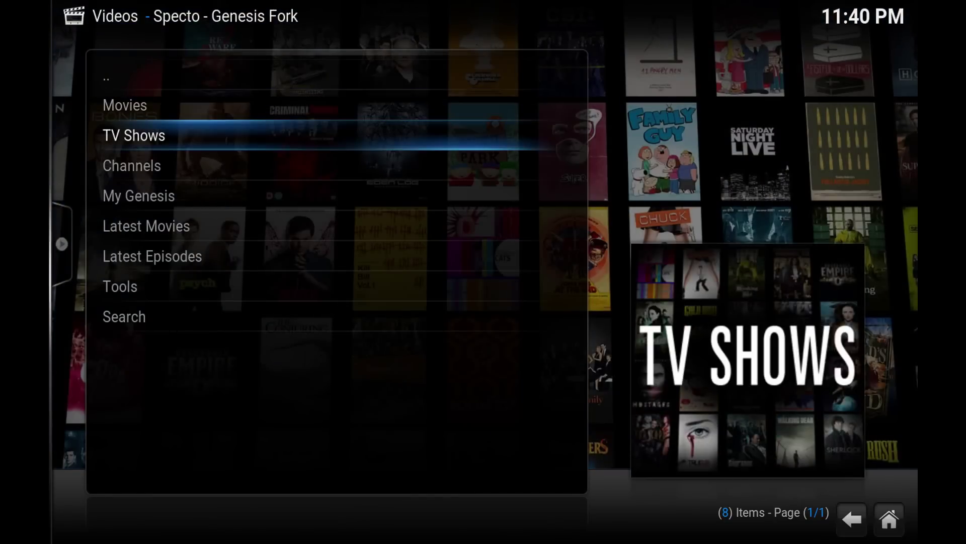
key("Return")
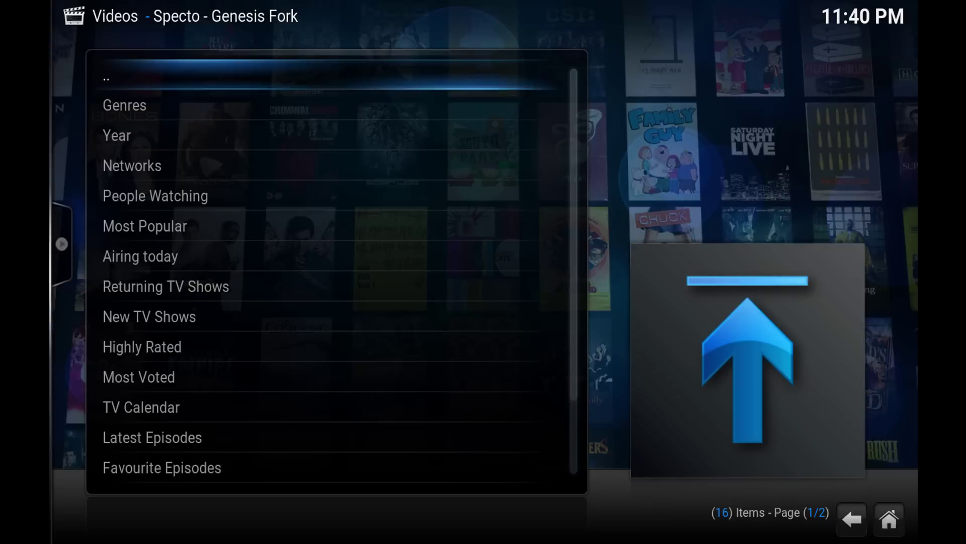
- Open the Most Popular list of TV shows and highlight Doctor Who
key("Down")
key("Down")
key("Down")
key("Down")
key("Down")
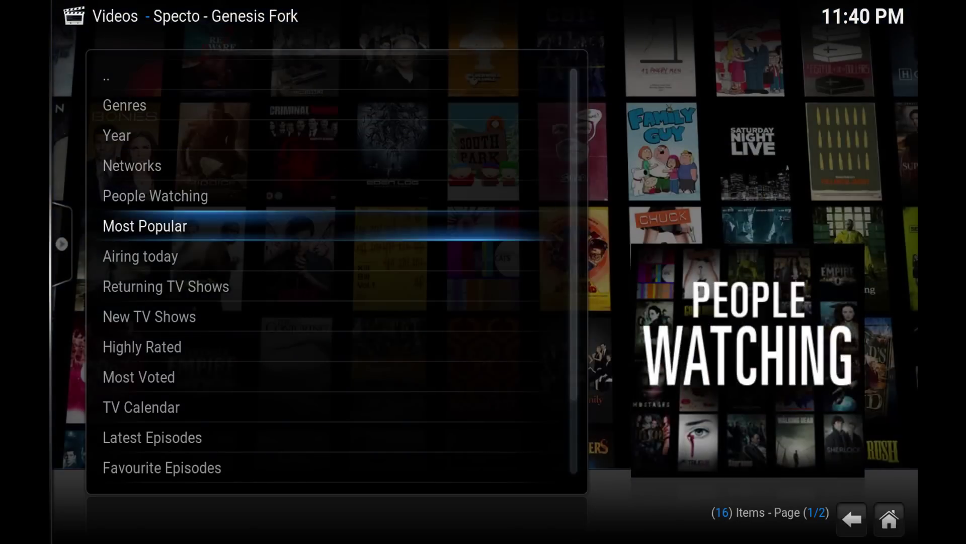
key("Return")
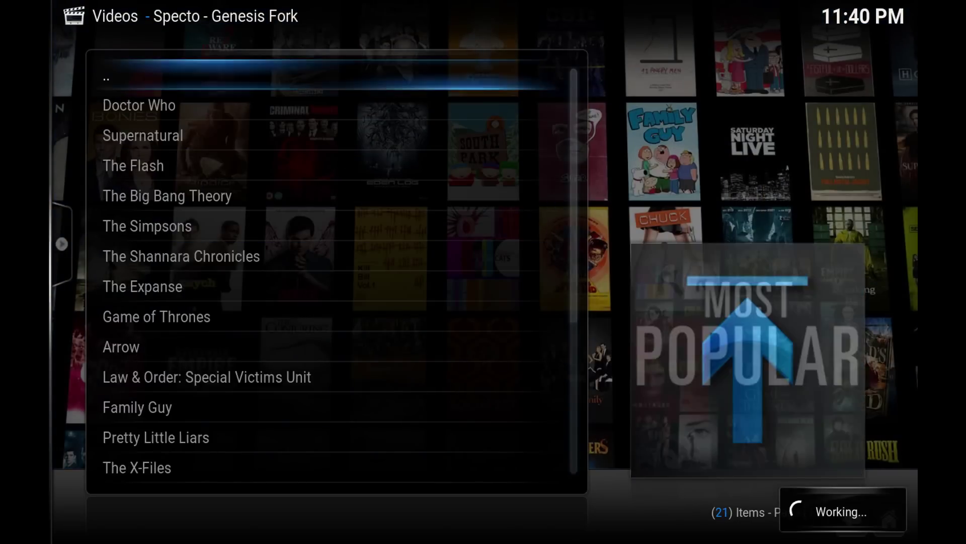
key("Right")
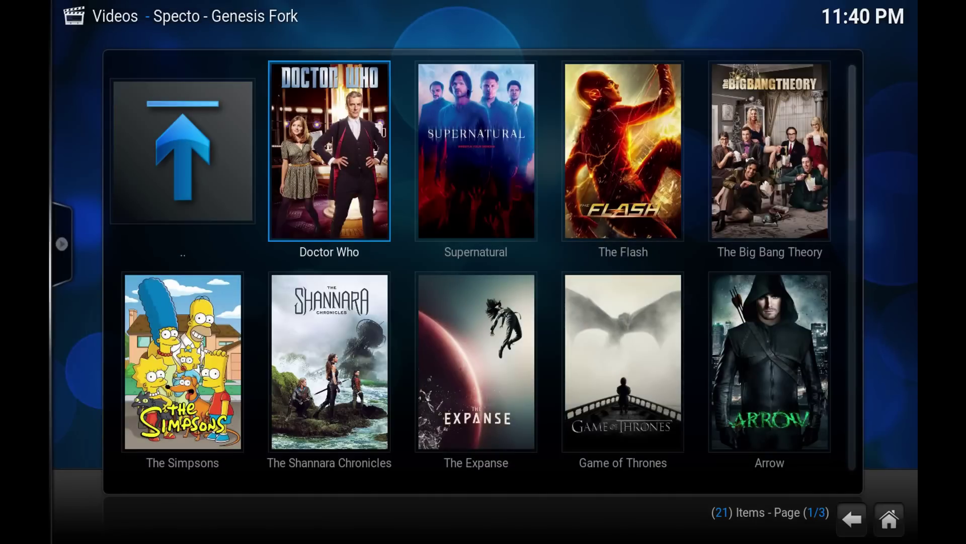